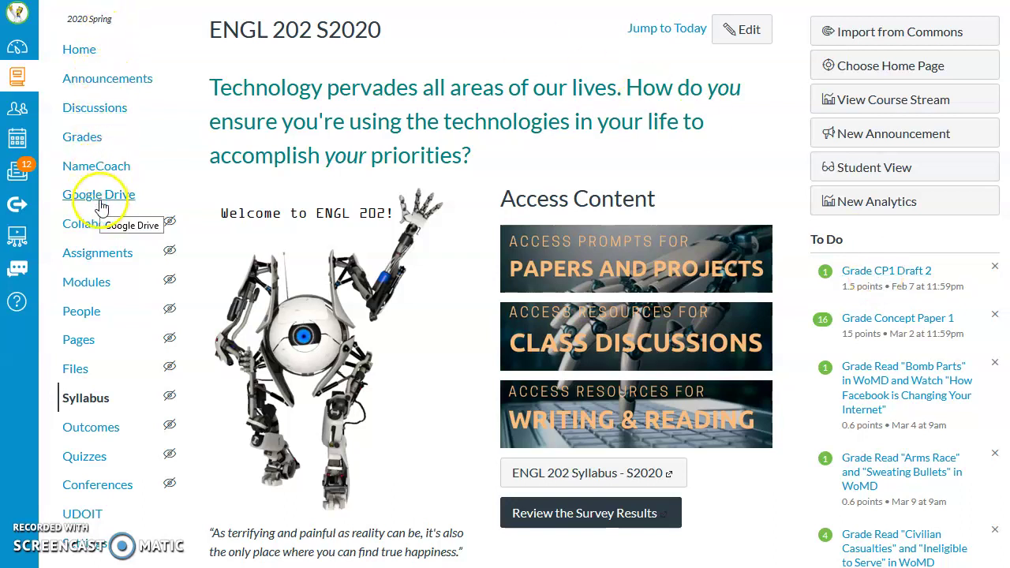
Step: Open the Assignments list for the ENGL 202 S2020 course
{"action": "left_click", "coordinate": [115, 255]}
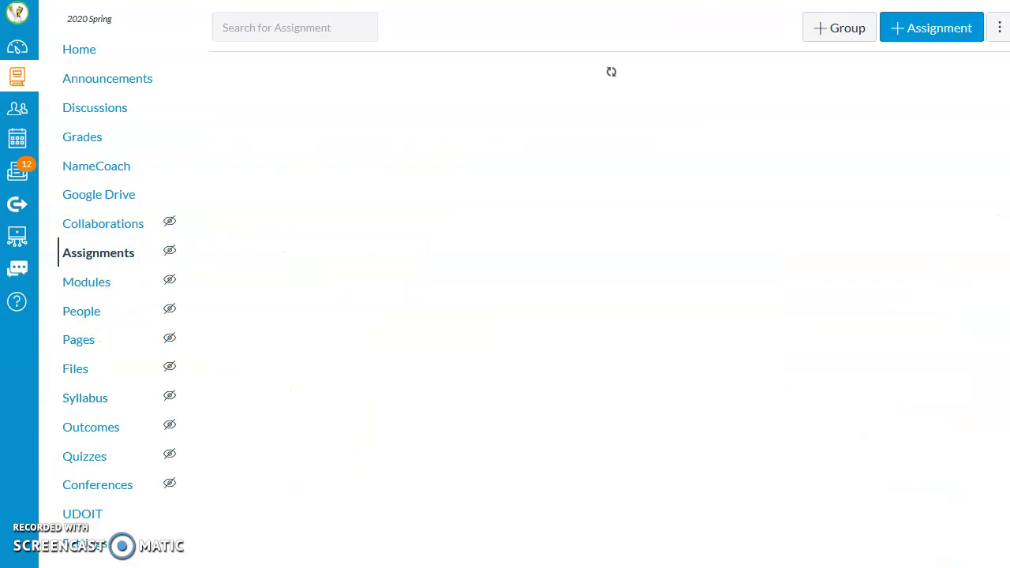
Step: Open the CP1 Draft 2 assignment to reach the student's MLA essay submission
{"action": "left_click", "coordinate": [327, 288]}
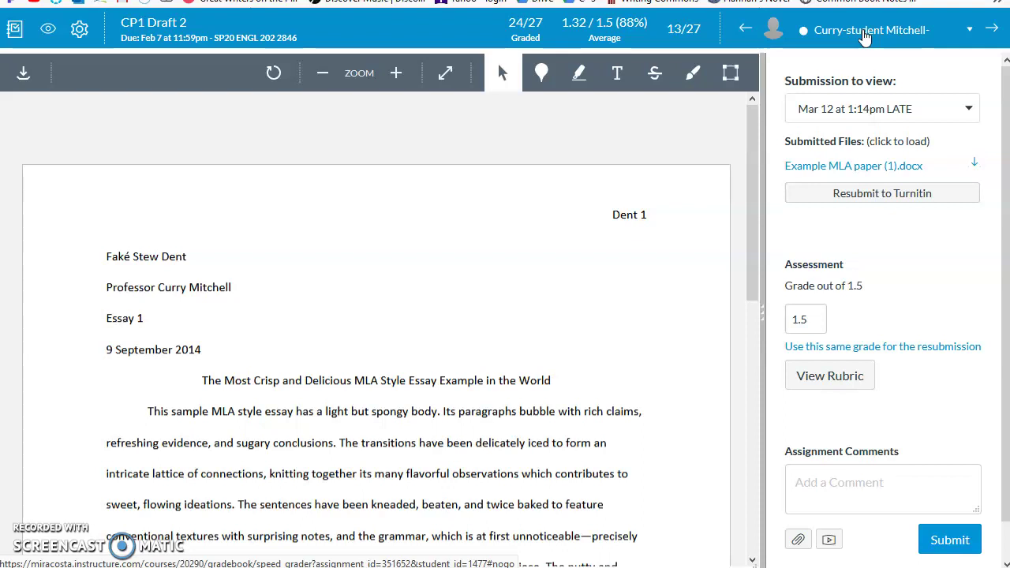
{"action": "left_click", "coordinate": [865, 37]}
{"action": "left_click", "coordinate": [611, 205]}
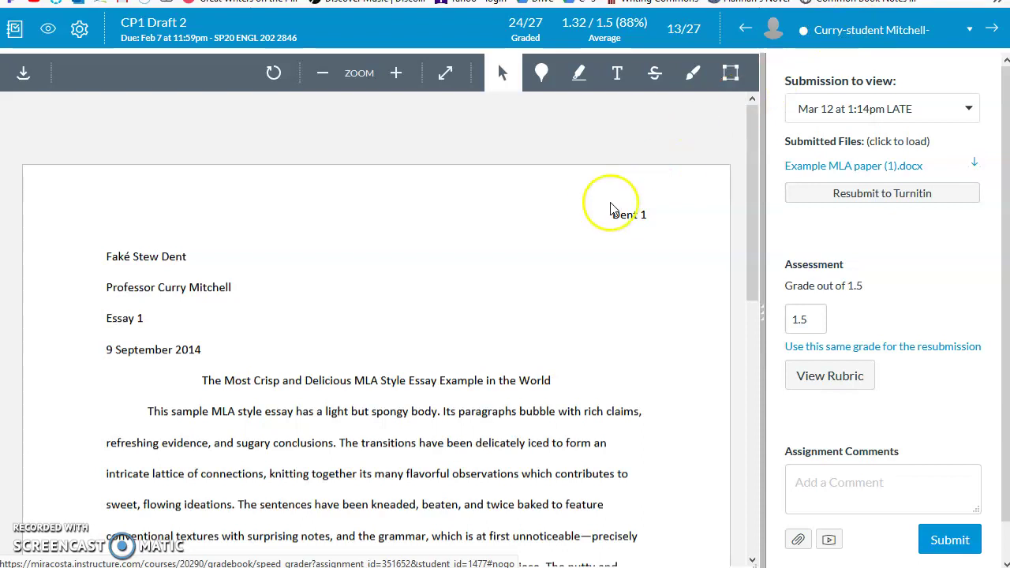
Step: Drop an empty point-comment pin beside 'intricate lattice of connections' in the first paragraph
{"action": "left_click", "coordinate": [544, 74]}
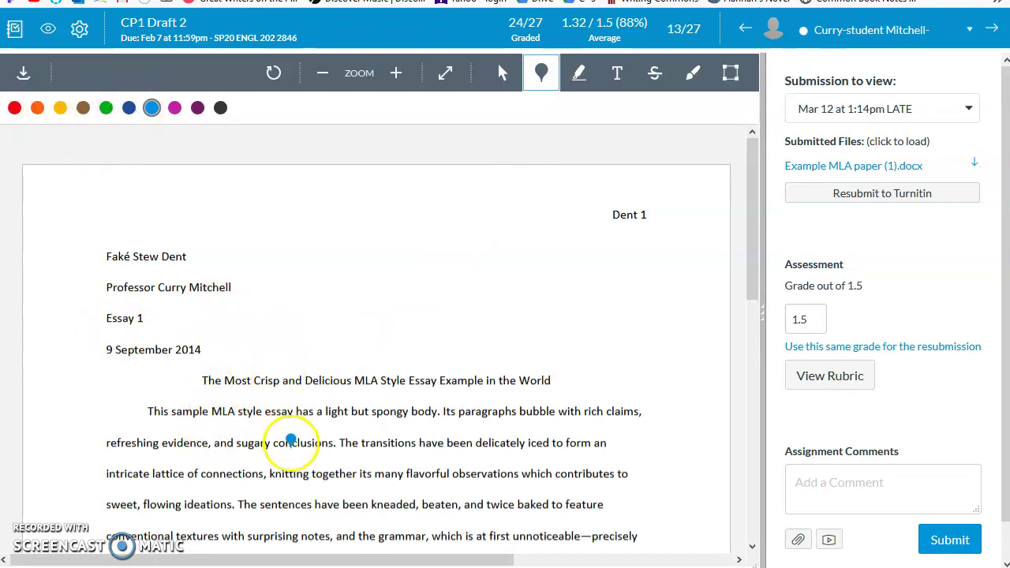
{"action": "scroll", "coordinate": [284, 426], "scroll_direction": "down", "scroll_amount": 2}
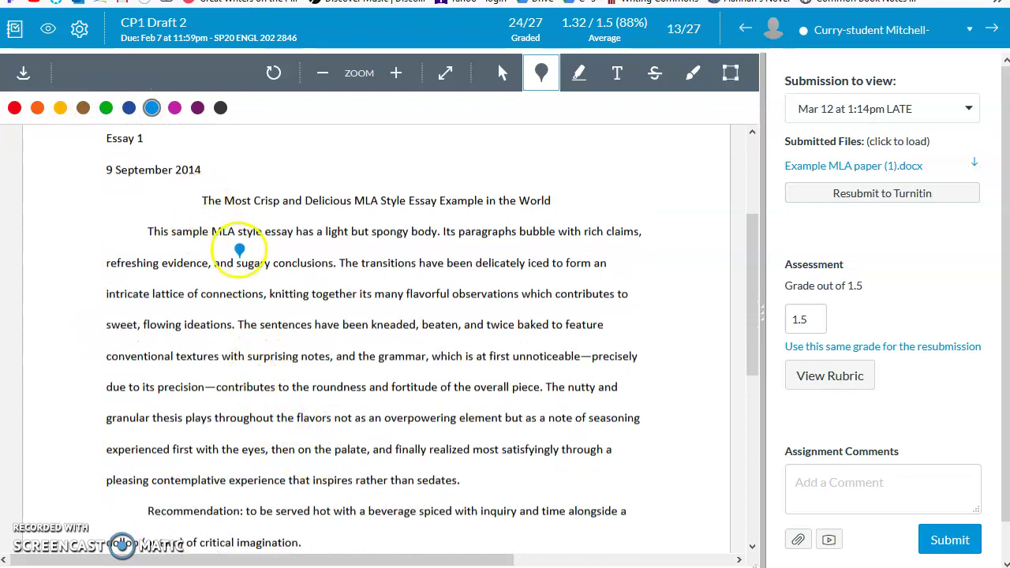
{"action": "left_click", "coordinate": [219, 281]}
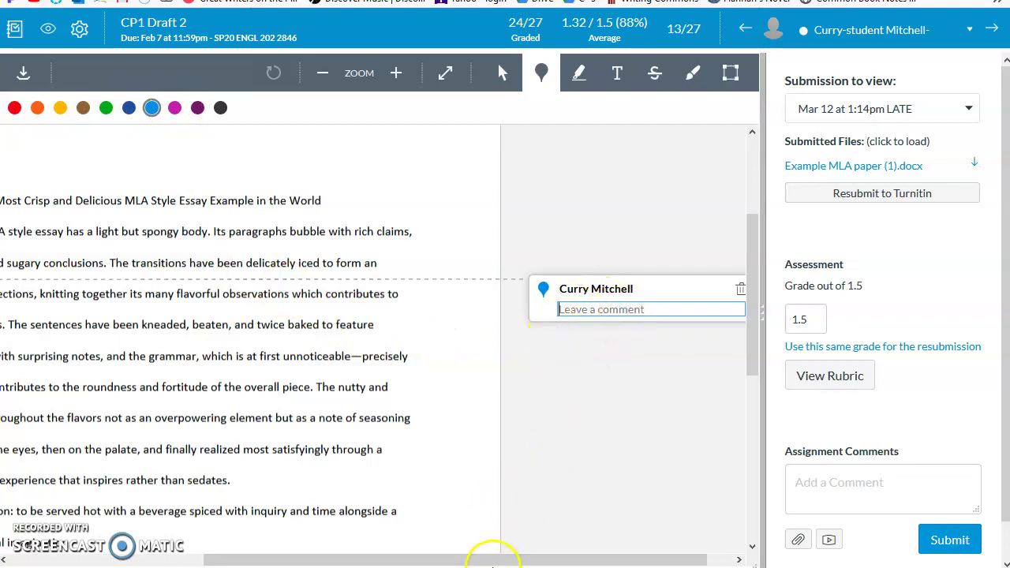
{"action": "left_click_drag", "start_coordinate": [497, 563], "coordinate": [439, 554]}
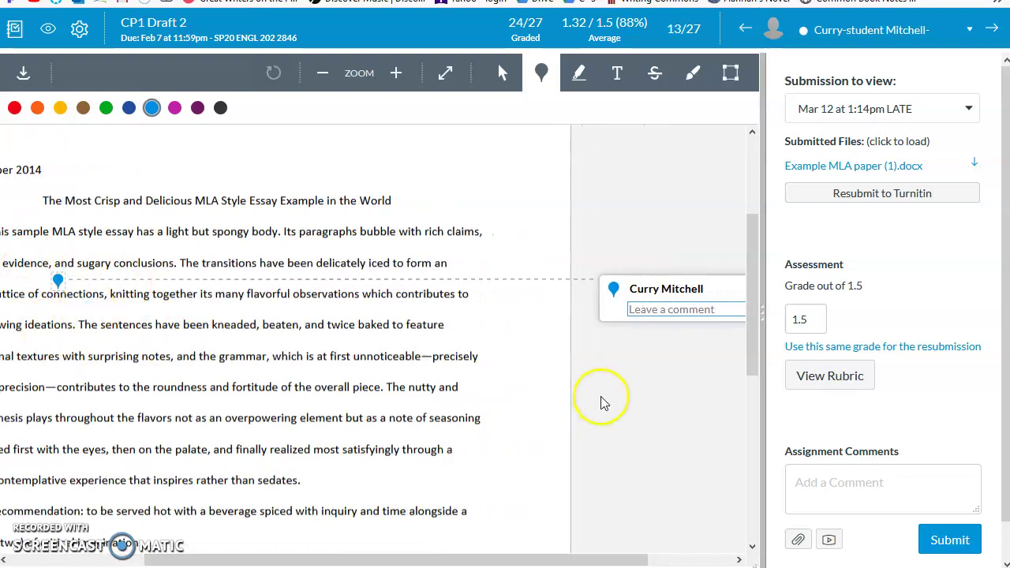
{"action": "left_click_drag", "start_coordinate": [544, 563], "coordinate": [647, 557]}
{"action": "left_click", "coordinate": [710, 289]}
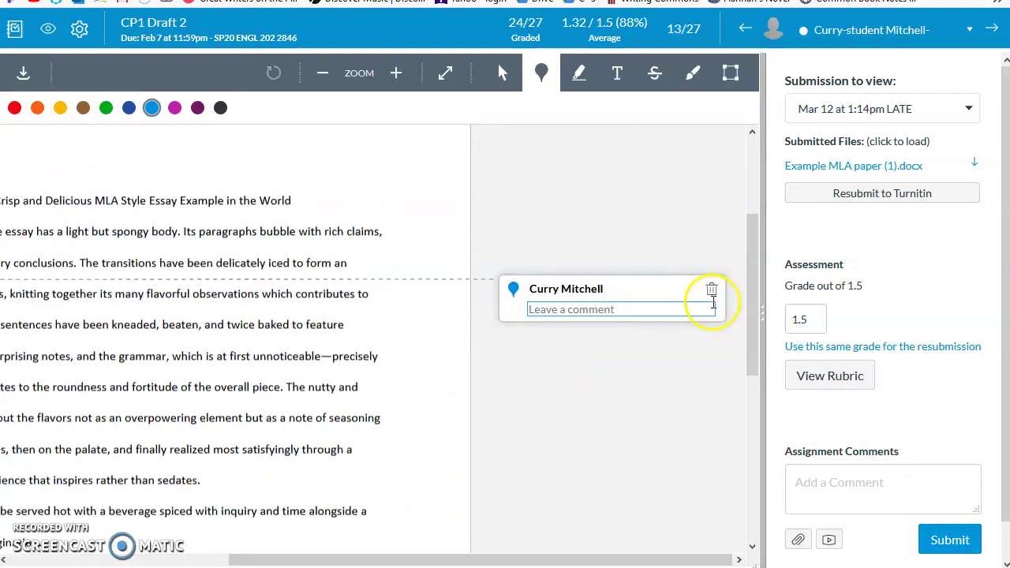
{"action": "left_click_drag", "start_coordinate": [530, 555], "coordinate": [345, 550]}
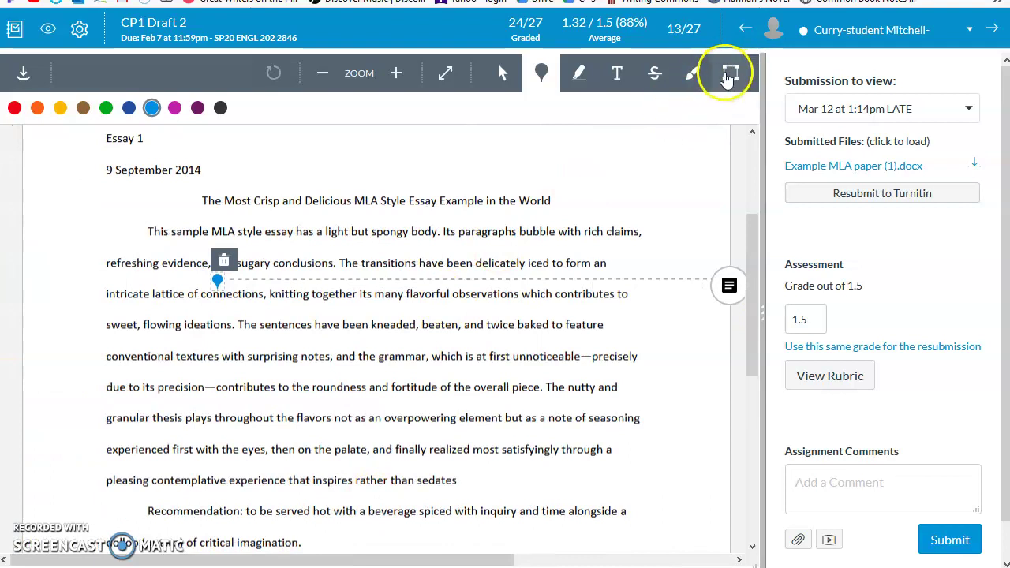
Step: Draw an area-comment box around the lines from 'due to its precision' to 'rather than sedates'
{"action": "left_click", "coordinate": [722, 79]}
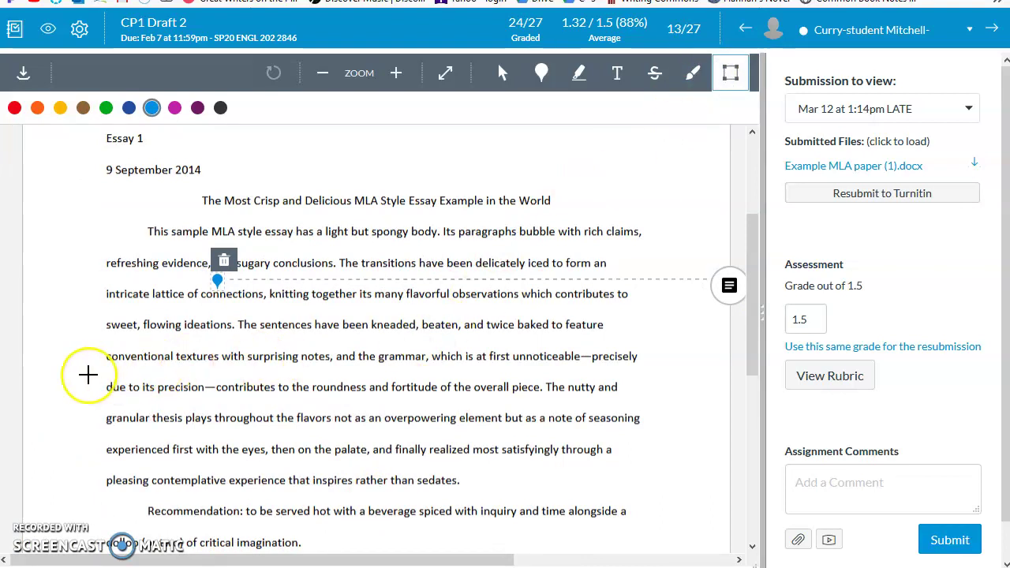
{"action": "mouse_move", "coordinate": [83, 372]}
{"action": "left_mouse_down"}
{"action": "mouse_move", "coordinate": [423, 498]}
{"action": "mouse_move", "coordinate": [663, 498]}
{"action": "left_mouse_up"}
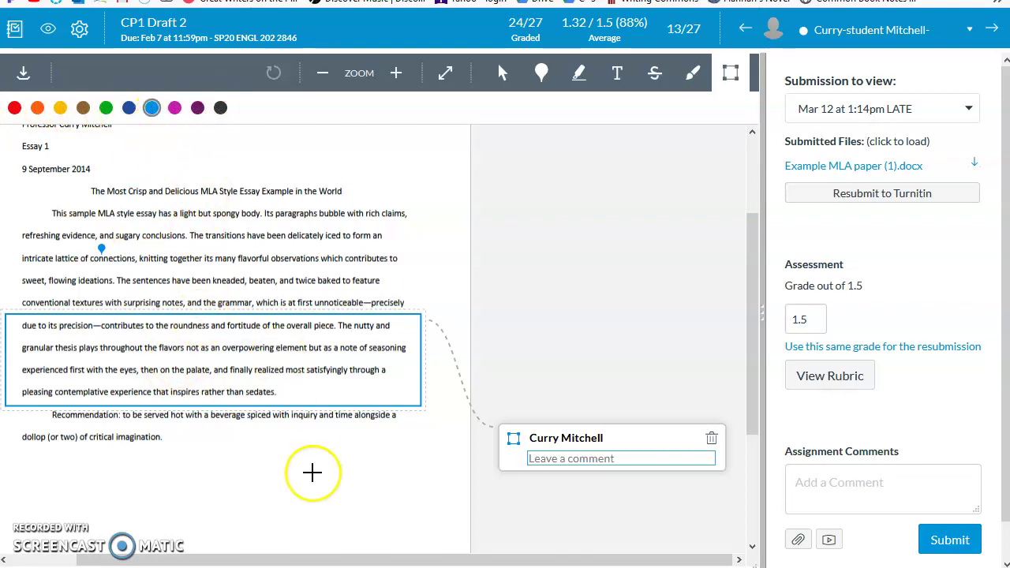
{"action": "left_click", "coordinate": [579, 74]}
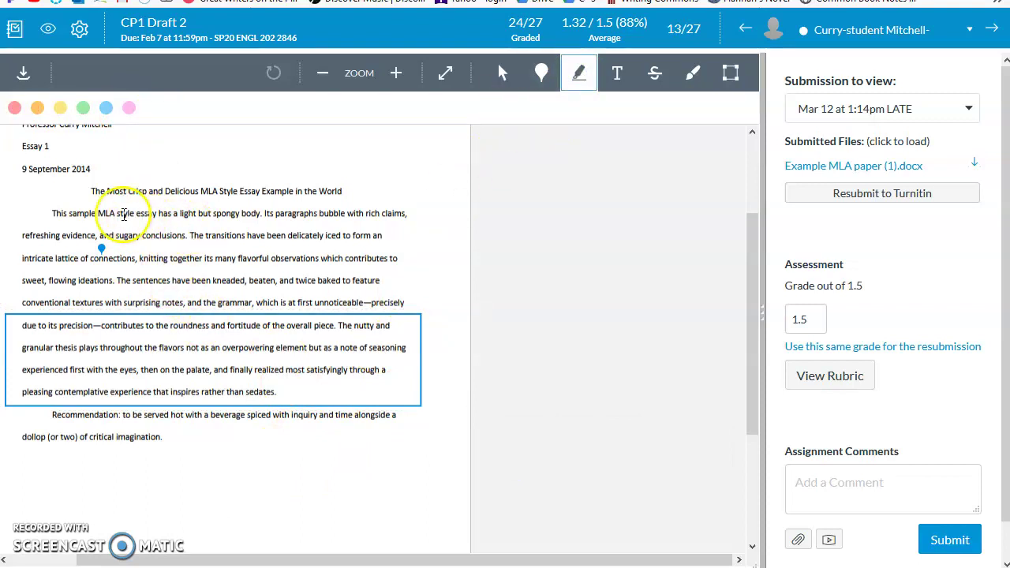
Step: Highlight the essay's first three lines in yellow
{"action": "left_click_drag", "start_coordinate": [51, 211], "coordinate": [288, 258]}
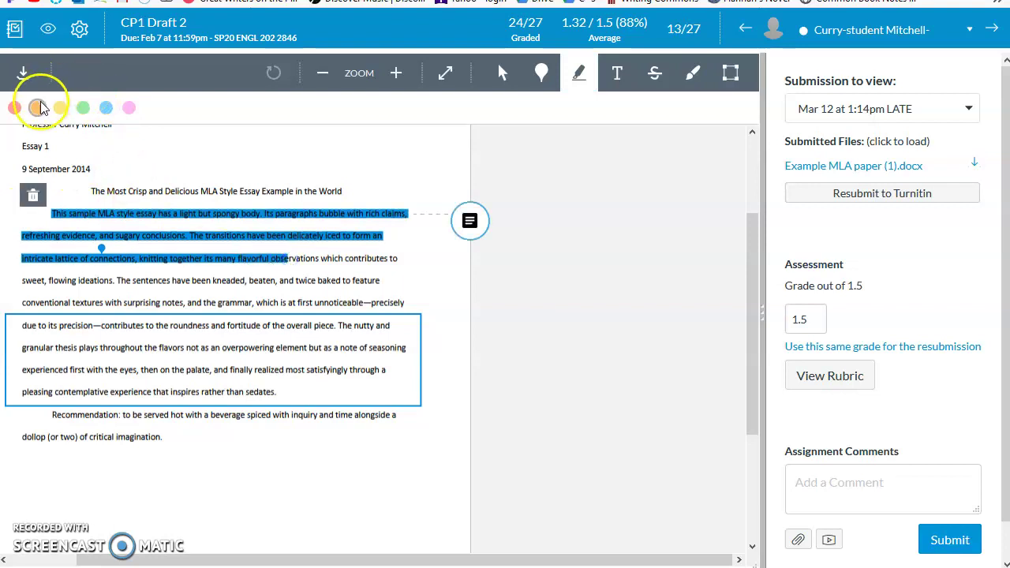
{"action": "left_click", "coordinate": [59, 108]}
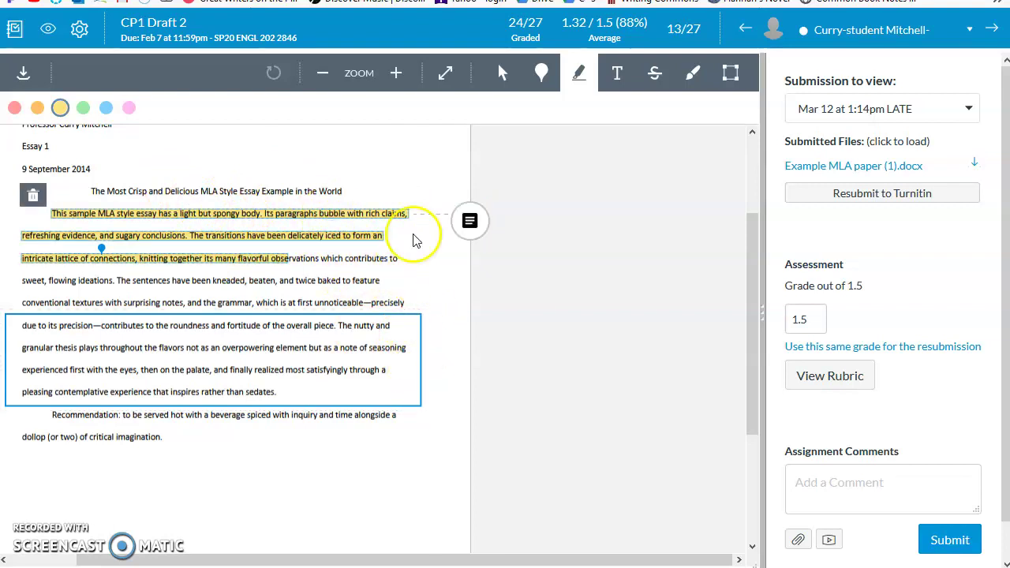
{"action": "left_click", "coordinate": [471, 223]}
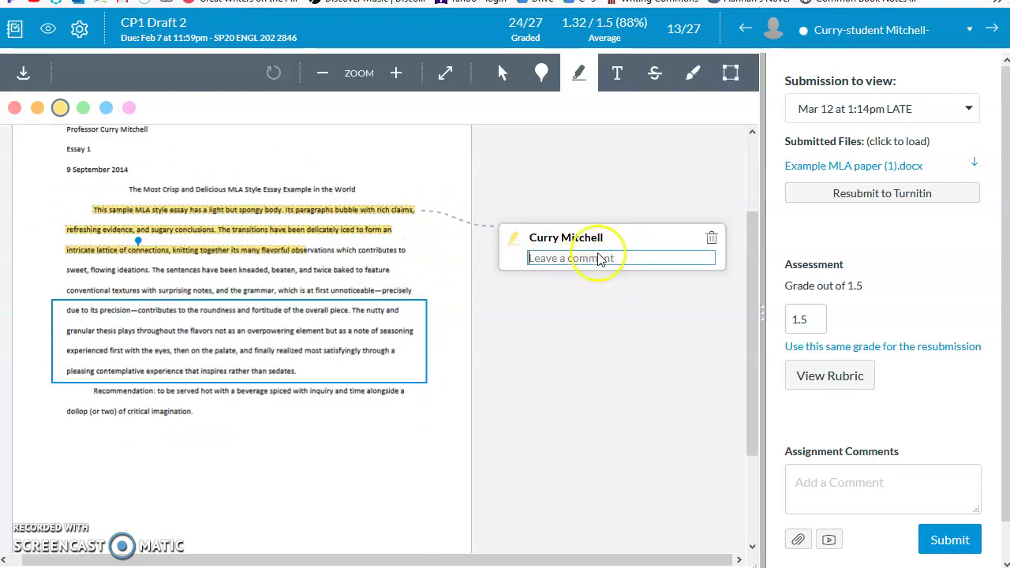
Step: Add a green 'Awesome!' text note just above the essay title
{"action": "left_click", "coordinate": [616, 73]}
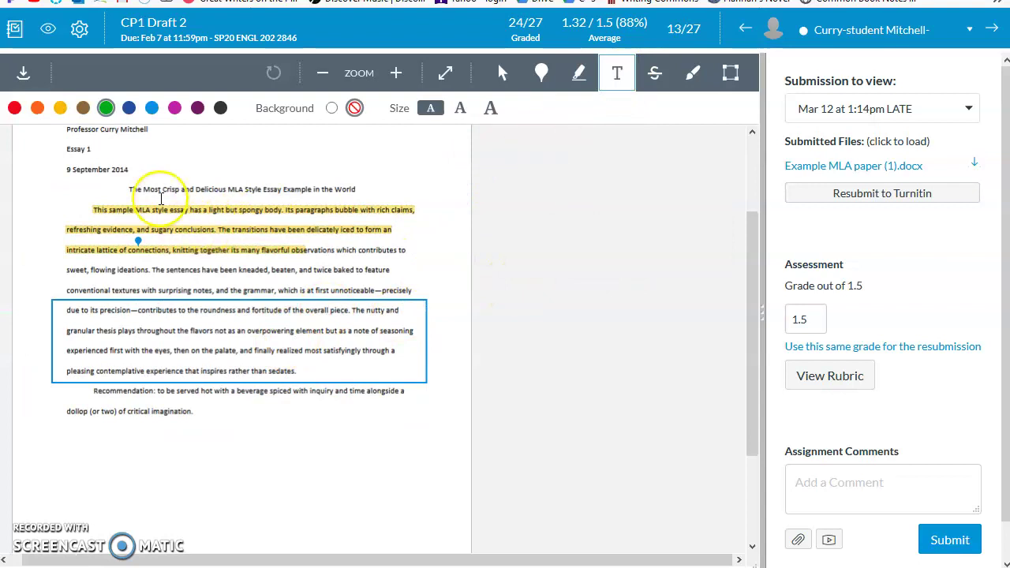
{"action": "left_click", "coordinate": [209, 172]}
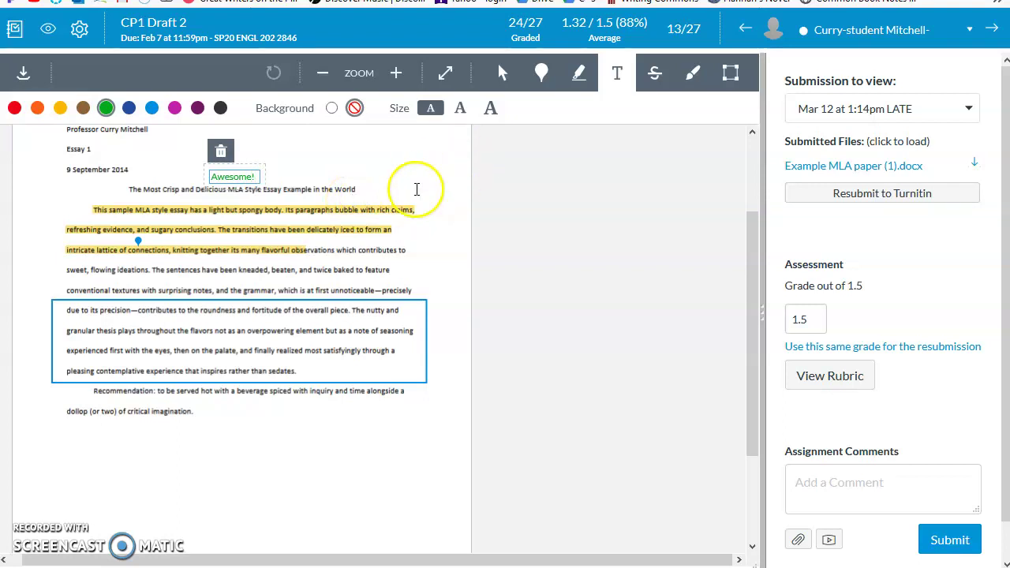
{"action": "left_click", "coordinate": [417, 191]}
Step: Strike through 'Essay Example in the World' in the title
{"action": "left_click", "coordinate": [654, 73]}
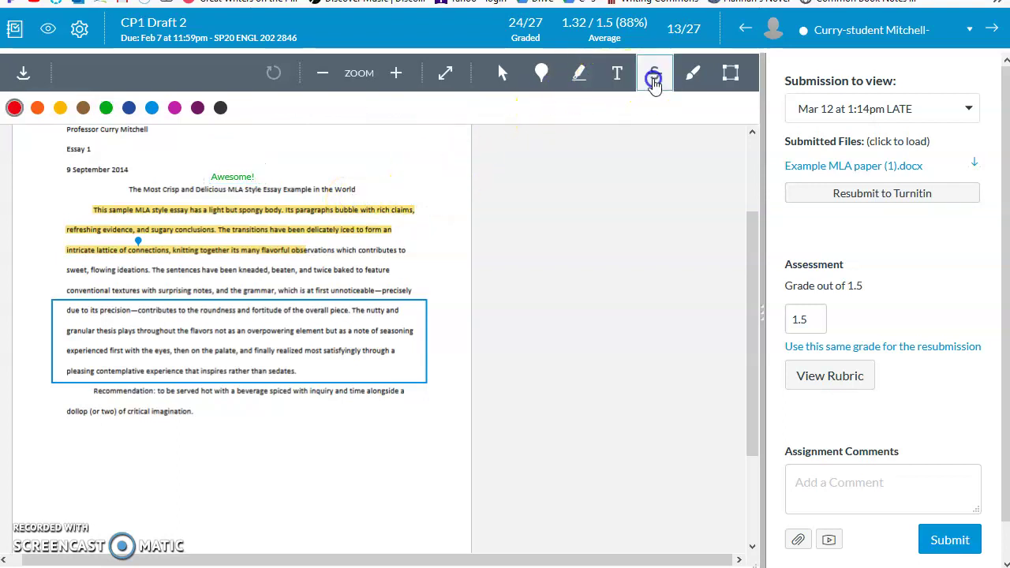
{"action": "left_click_drag", "start_coordinate": [359, 190], "coordinate": [337, 190]}
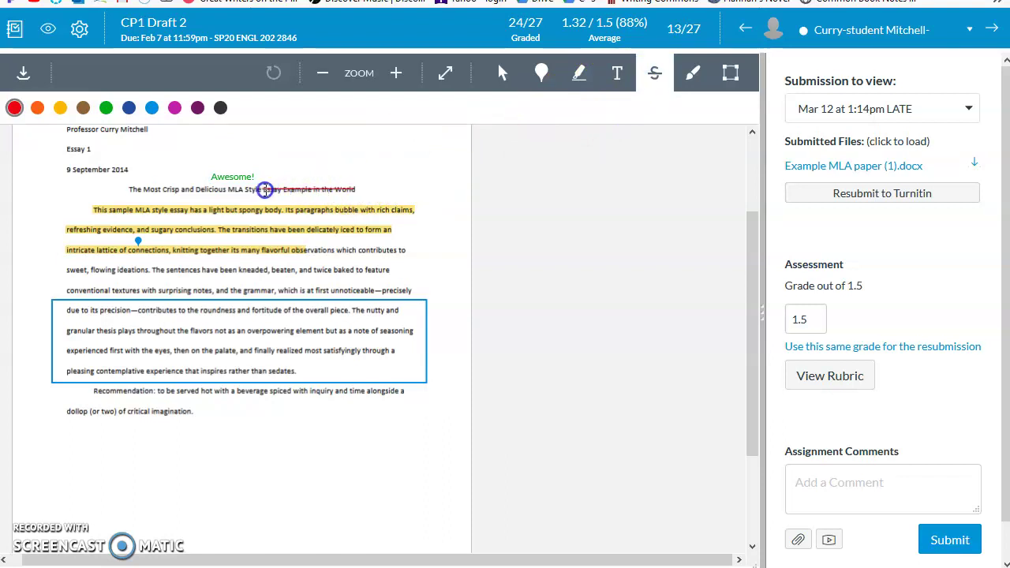
{"action": "left_click_drag", "start_coordinate": [265, 189], "coordinate": [261, 190]}
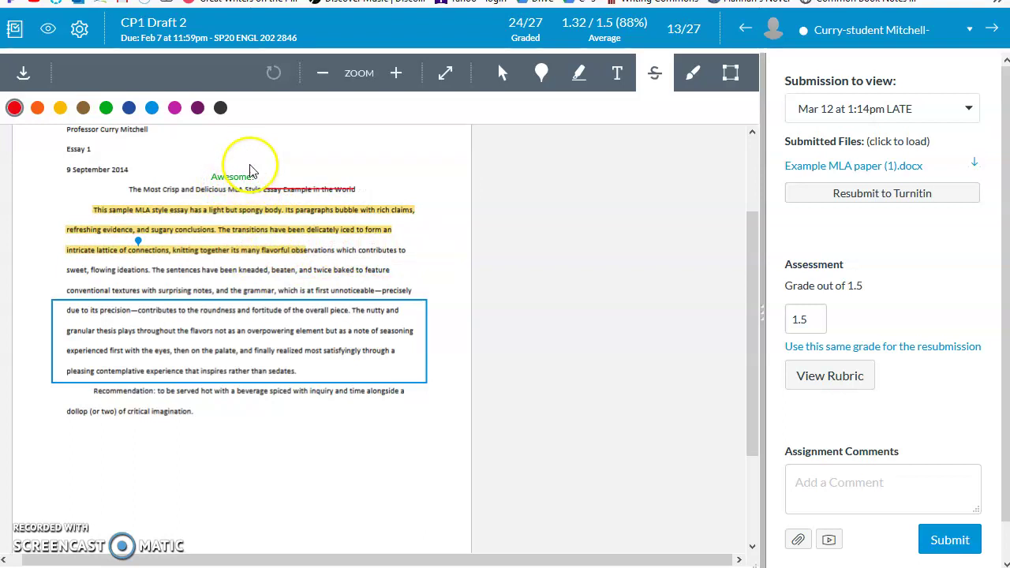
Step: Move the 'Awesome!' note into the right margin beside the title line
{"action": "left_click", "coordinate": [237, 175]}
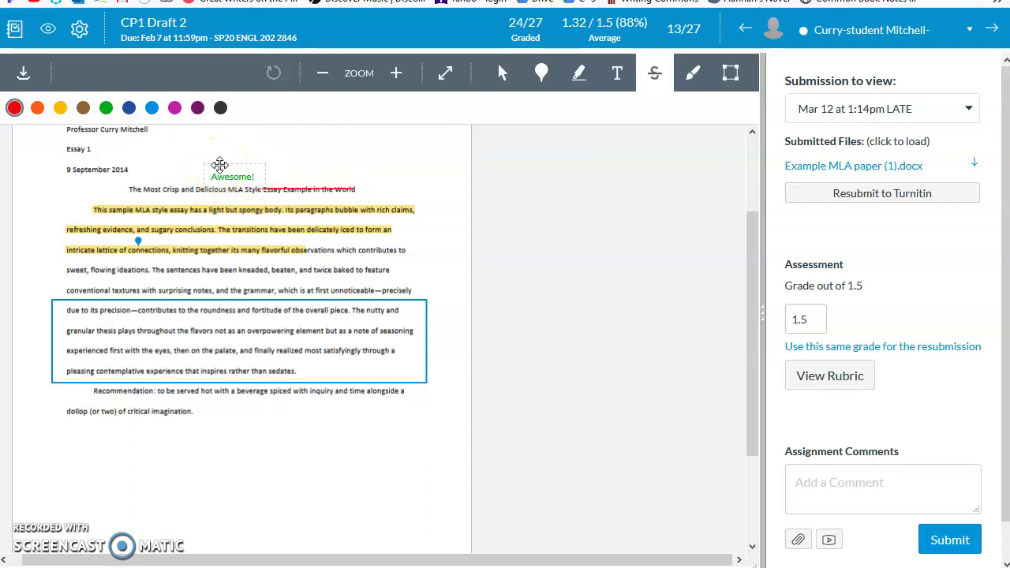
{"action": "left_click", "coordinate": [223, 167]}
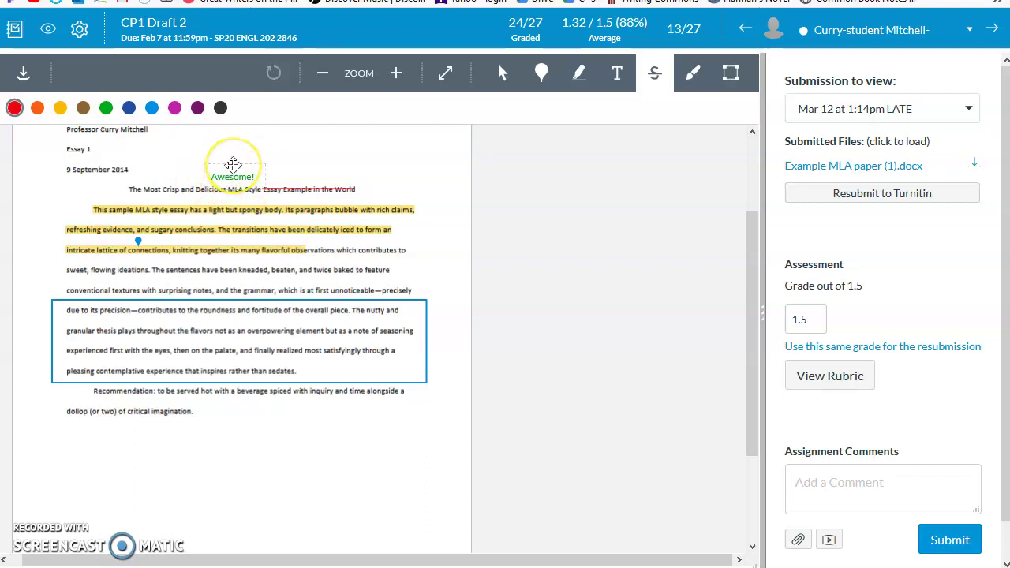
{"action": "mouse_move", "coordinate": [233, 165]}
{"action": "left_mouse_down"}
{"action": "mouse_move", "coordinate": [385, 180]}
{"action": "mouse_move", "coordinate": [372, 185]}
{"action": "mouse_move", "coordinate": [394, 199]}
{"action": "left_mouse_up"}
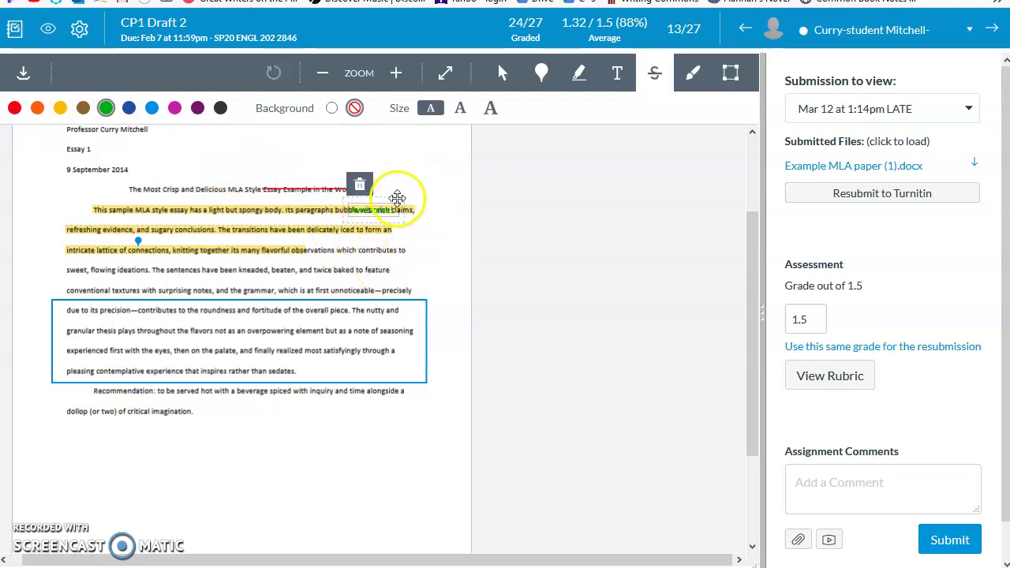
{"action": "left_click_drag", "start_coordinate": [392, 199], "coordinate": [368, 198]}
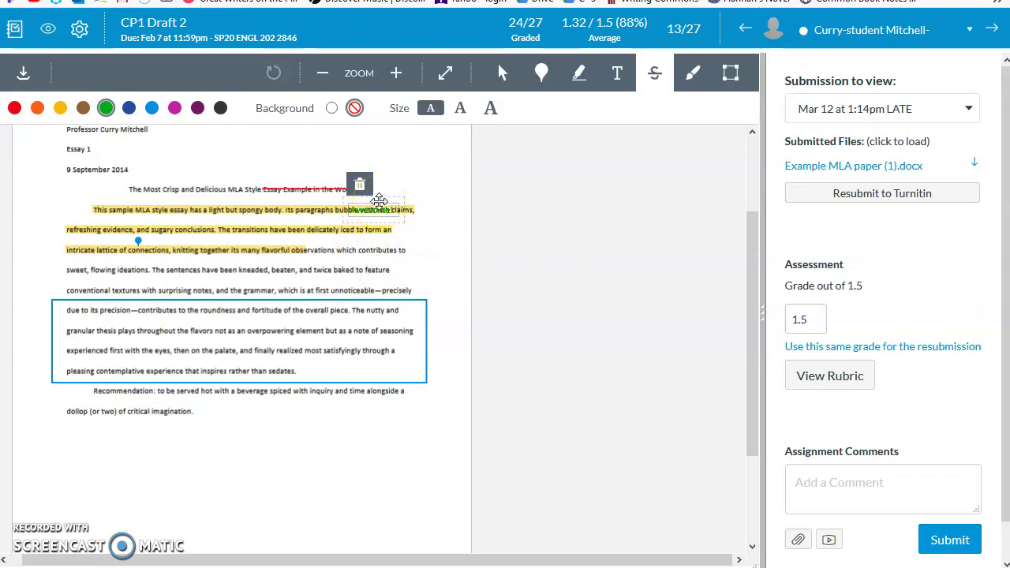
{"action": "left_click_drag", "start_coordinate": [380, 201], "coordinate": [424, 185]}
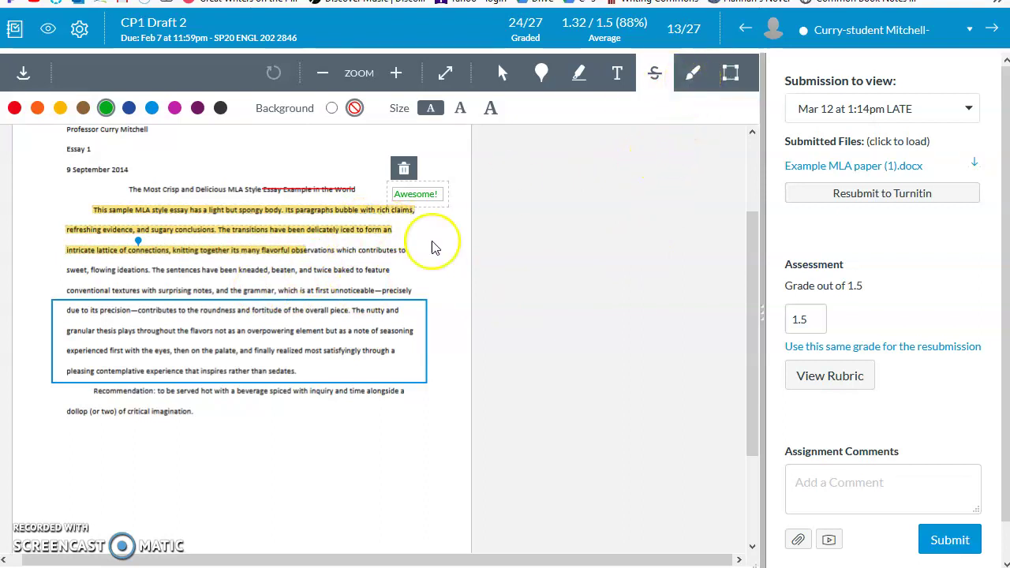
Step: Sketch a blue smiley face with eyes and smile below the final paragraph
{"action": "left_click", "coordinate": [693, 74]}
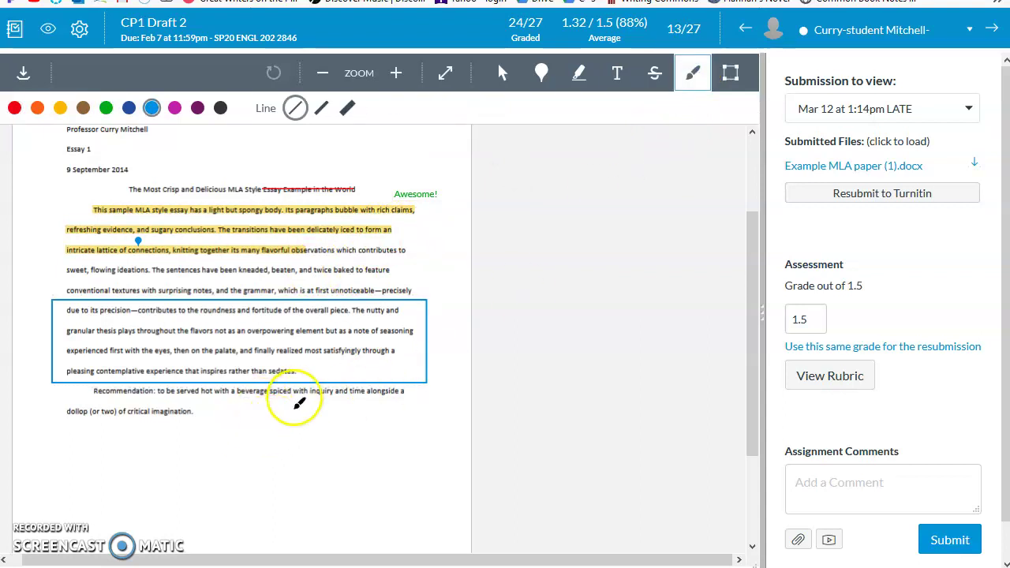
{"action": "left_click_drag", "start_coordinate": [292, 409], "coordinate": [265, 407]}
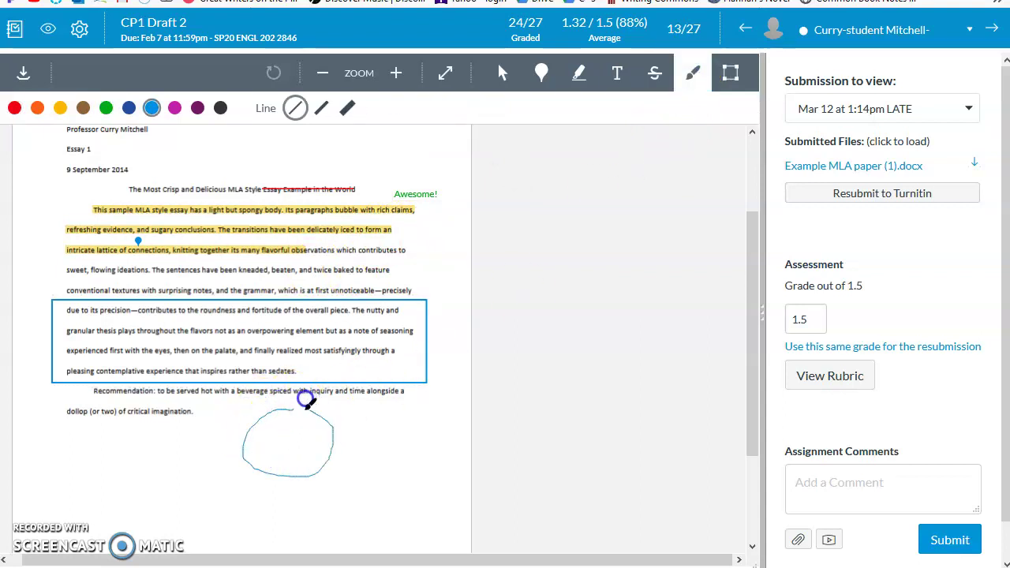
{"action": "mouse_move", "coordinate": [279, 422]}
{"action": "left_mouse_down"}
{"action": "mouse_move", "coordinate": [272, 438]}
{"action": "mouse_move", "coordinate": [300, 436]}
{"action": "mouse_move", "coordinate": [283, 440]}
{"action": "mouse_move", "coordinate": [282, 458]}
{"action": "mouse_move", "coordinate": [298, 463]}
{"action": "left_mouse_up"}
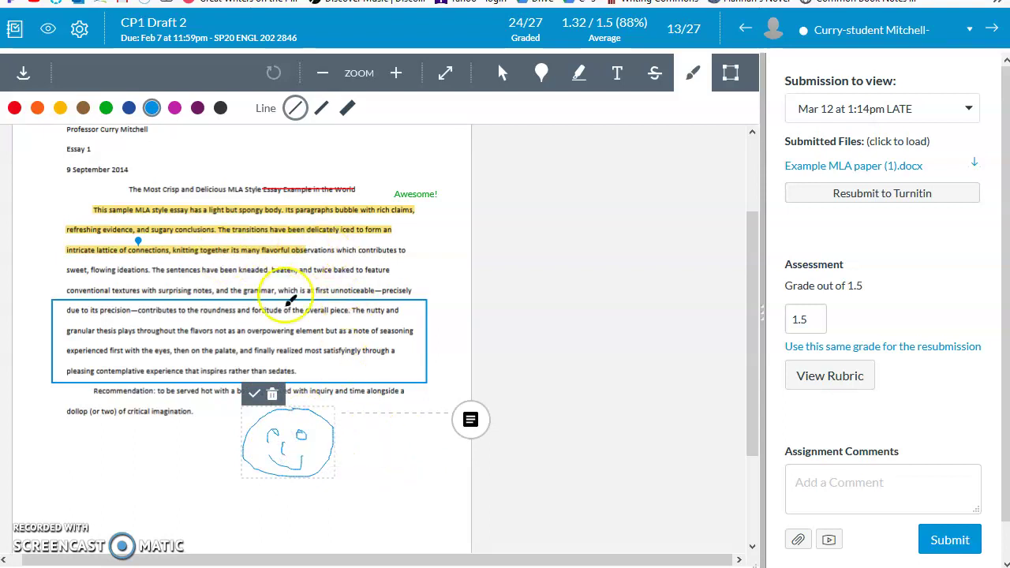
Step: Start an assignment comment and browse the computer for a file to attach
{"action": "scroll", "coordinate": [899, 300], "scroll_direction": "down", "scroll_amount": 1}
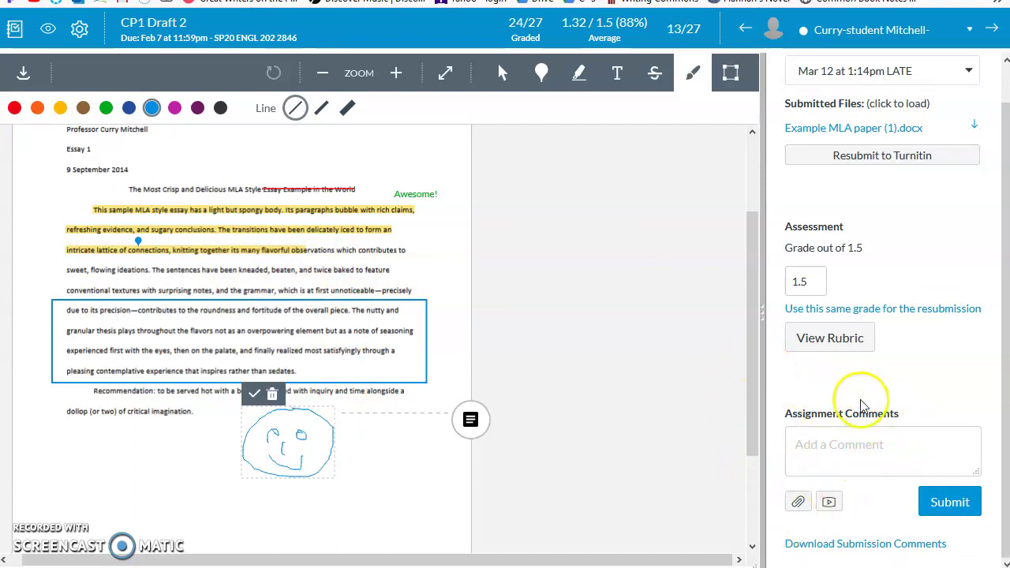
{"action": "left_click", "coordinate": [867, 457]}
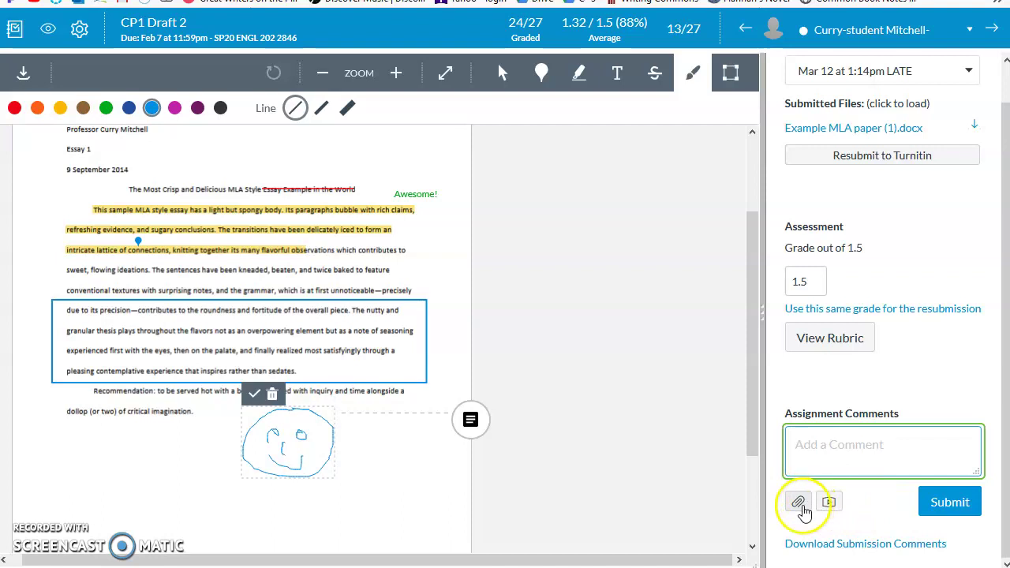
{"action": "left_click", "coordinate": [798, 504]}
{"action": "scroll", "coordinate": [848, 527], "scroll_direction": "down", "scroll_amount": 1}
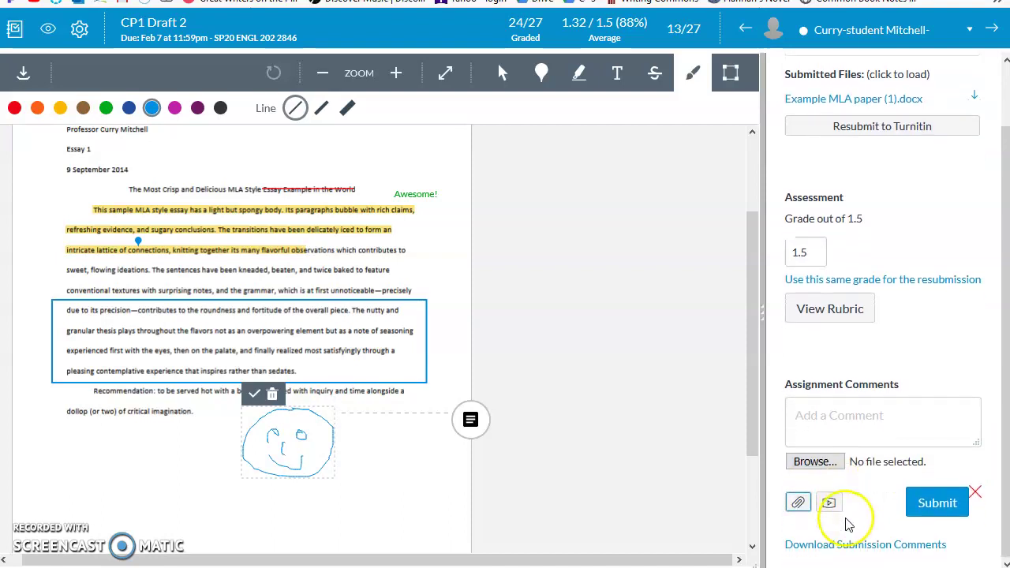
{"action": "left_click", "coordinate": [814, 462]}
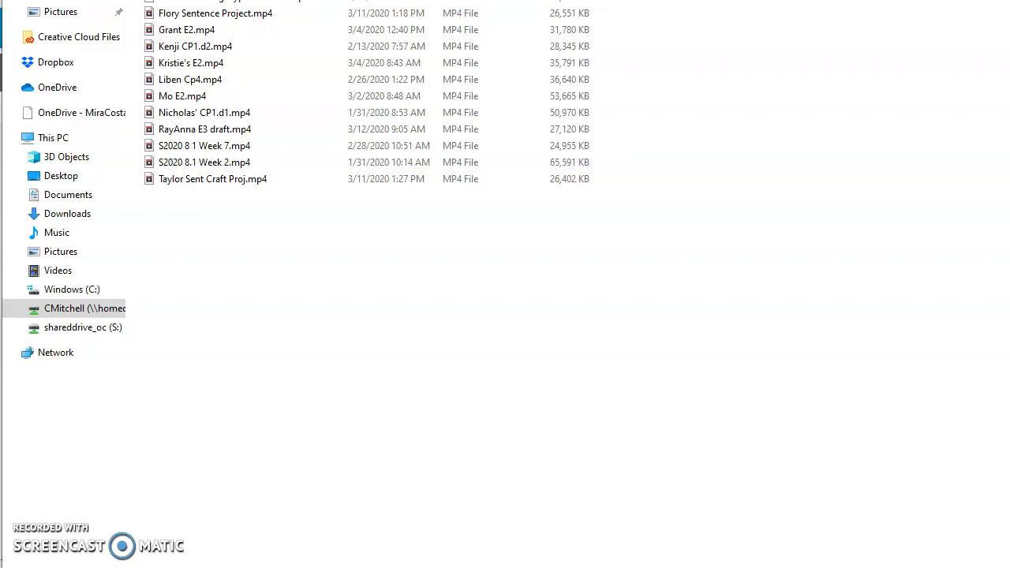
Step: Cancel the file picker with Esc, attaching nothing
{"action": "key", "text": "Escape"}
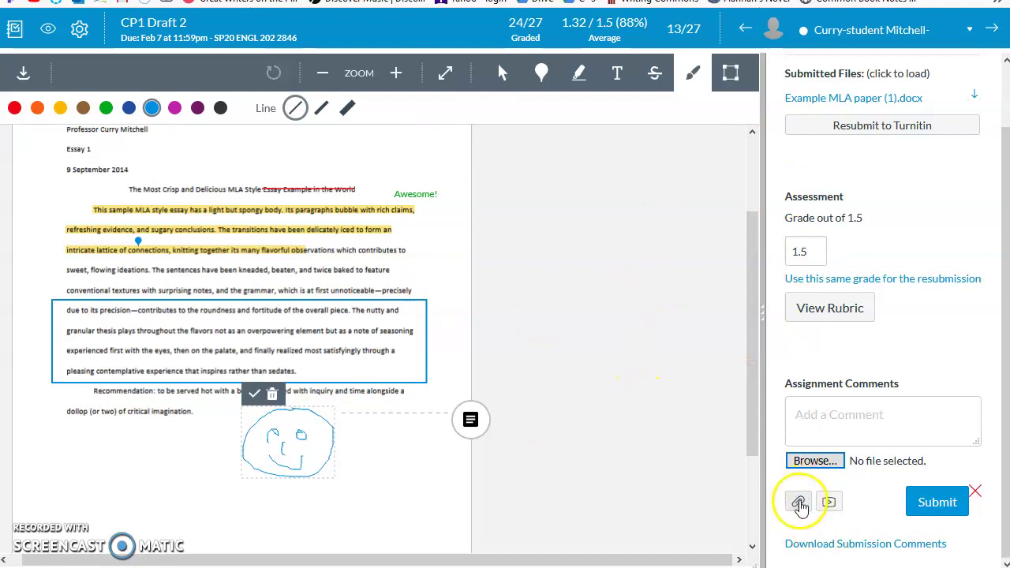
{"action": "left_click", "coordinate": [836, 507]}
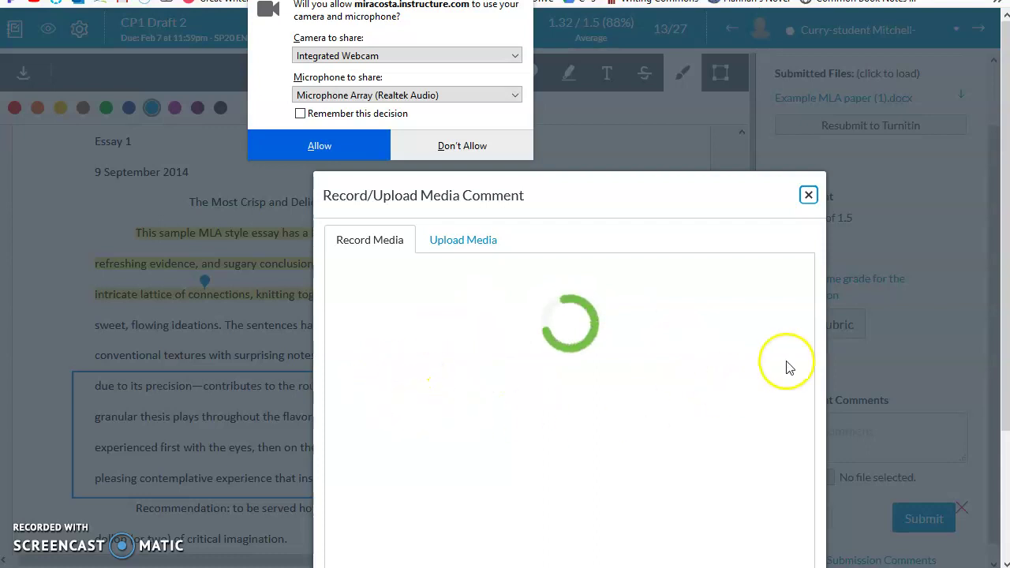
{"action": "left_click", "coordinate": [807, 194]}
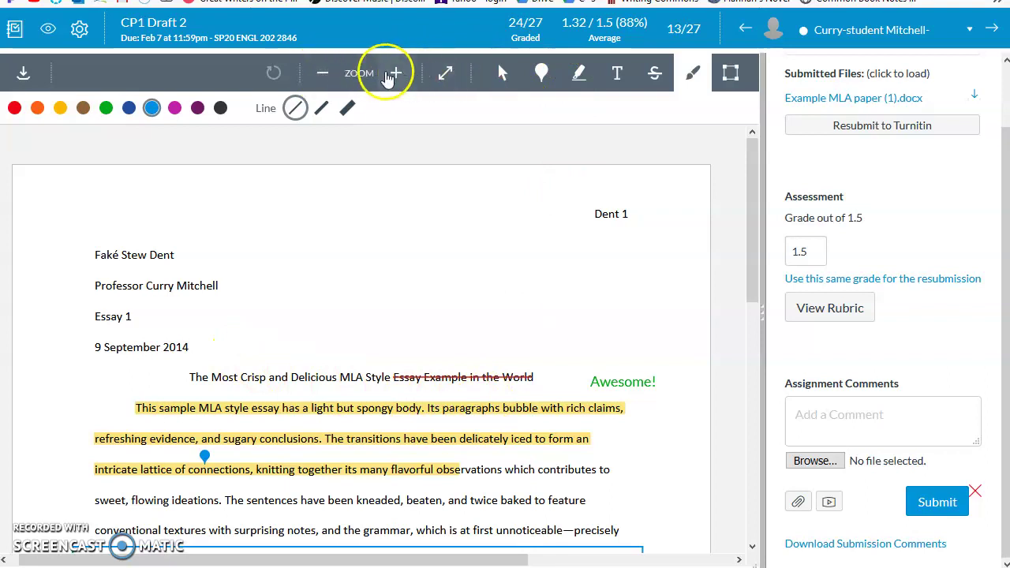
Step: Adjust the essay zoom in and out, finishing zoomed out to fit the annotated page
{"action": "left_click", "coordinate": [322, 74]}
{"action": "left_click", "coordinate": [323, 75]}
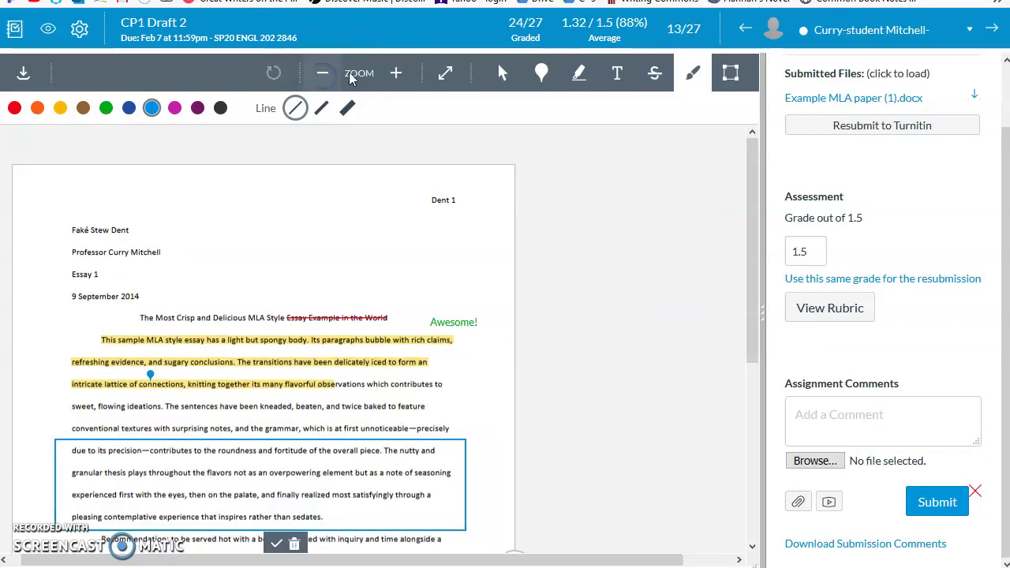
{"action": "left_click", "coordinate": [325, 75]}
{"action": "left_click", "coordinate": [386, 78]}
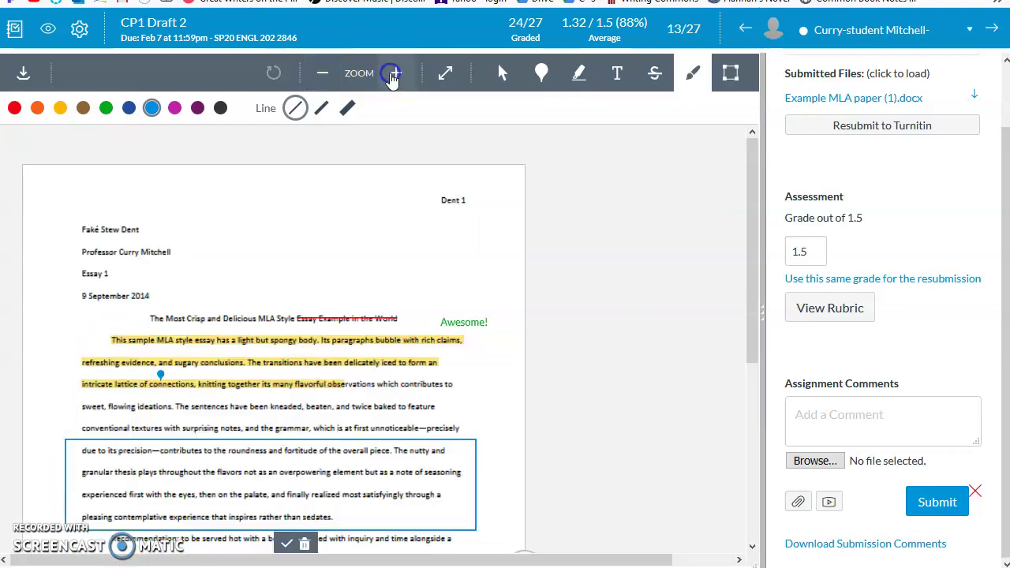
{"action": "left_click", "coordinate": [325, 74]}
{"action": "left_click", "coordinate": [395, 76]}
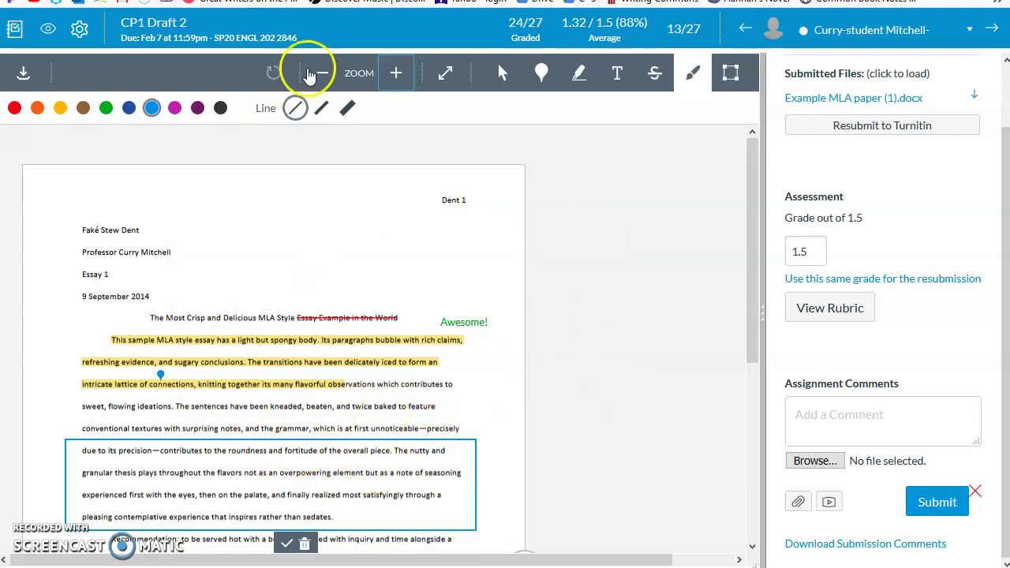
{"action": "left_click", "coordinate": [390, 76]}
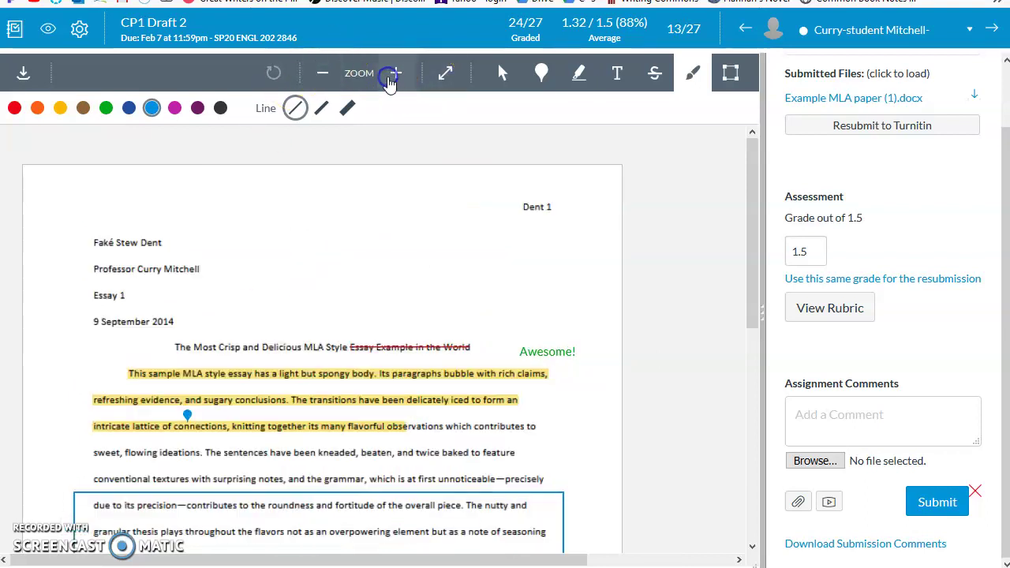
{"action": "left_click", "coordinate": [321, 76]}
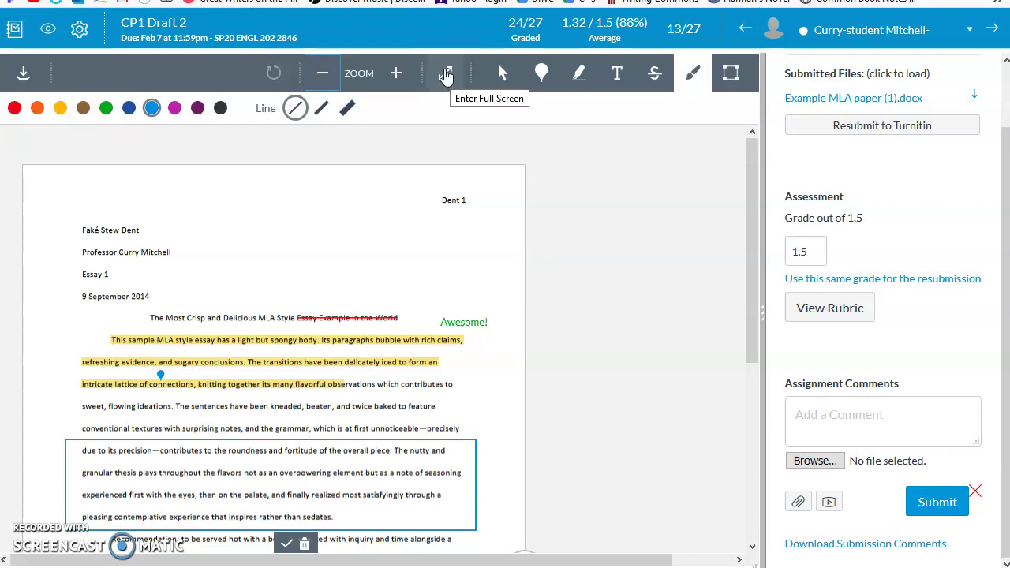
{"action": "left_click", "coordinate": [445, 75]}
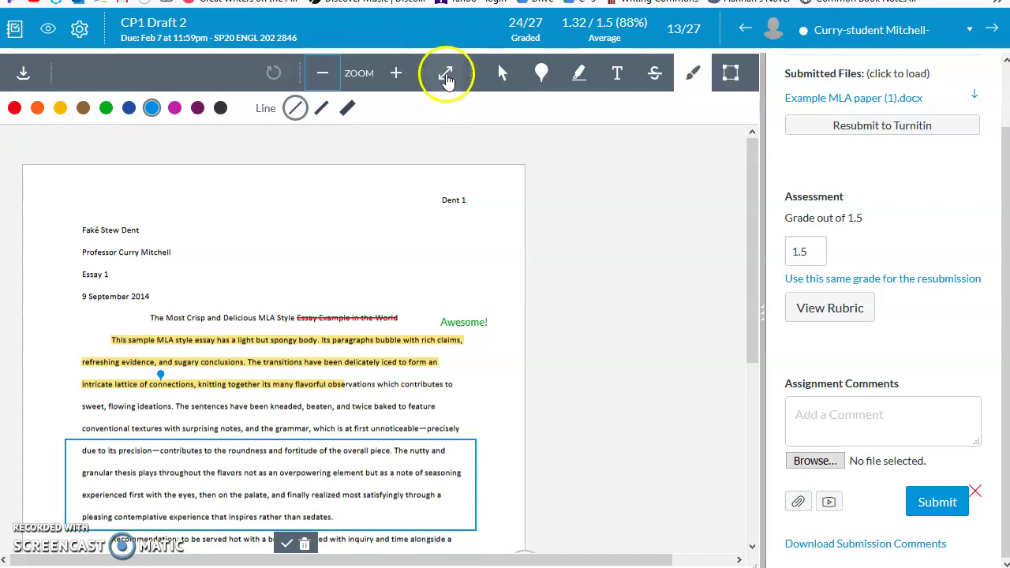